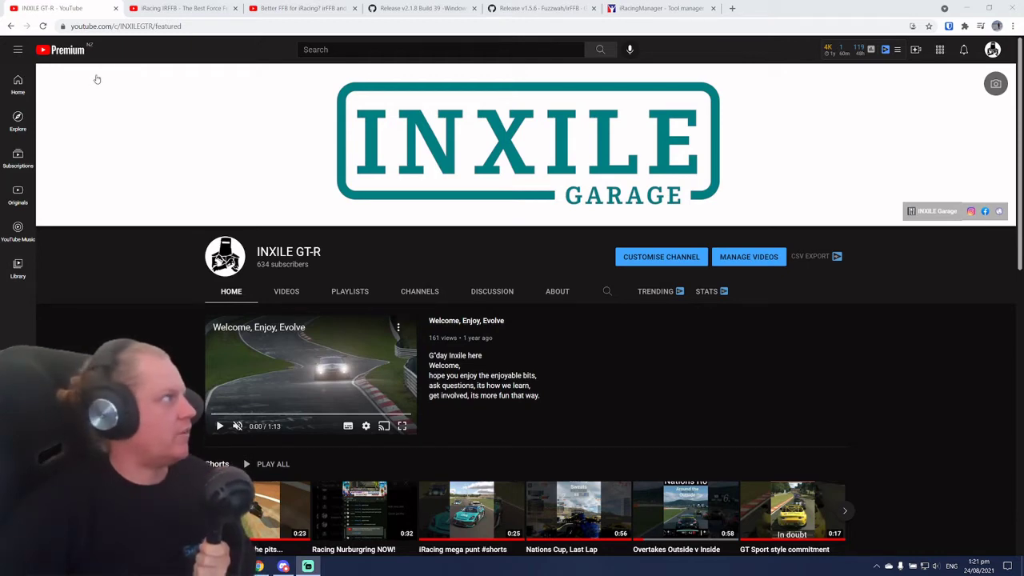
- Review the irFFB tutorial videos, the vJoy v2.1.8 and irFFB v1.5.6 release pages, and the iRacingManager page
left_click(149, 12)
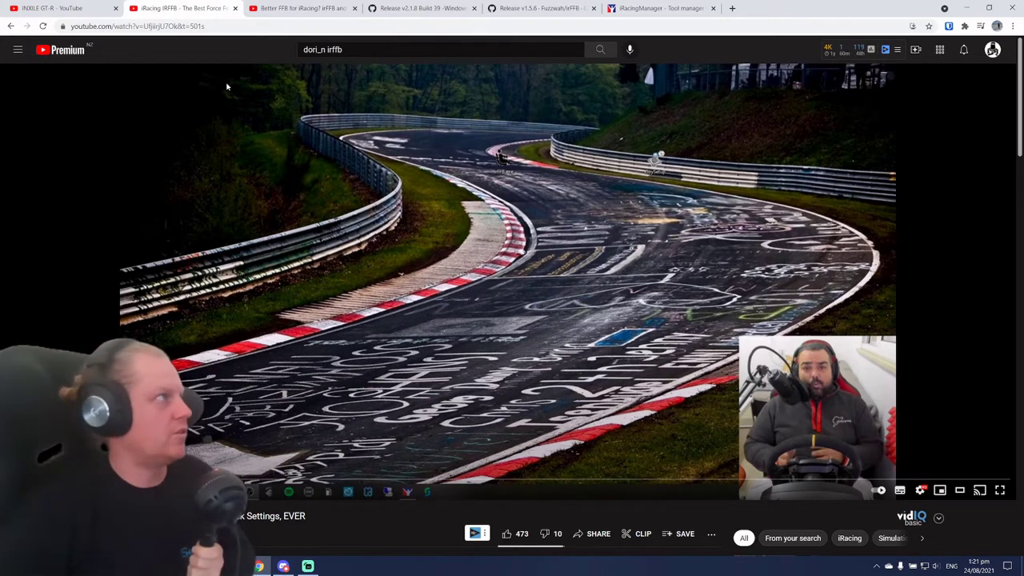
left_click(296, 10)
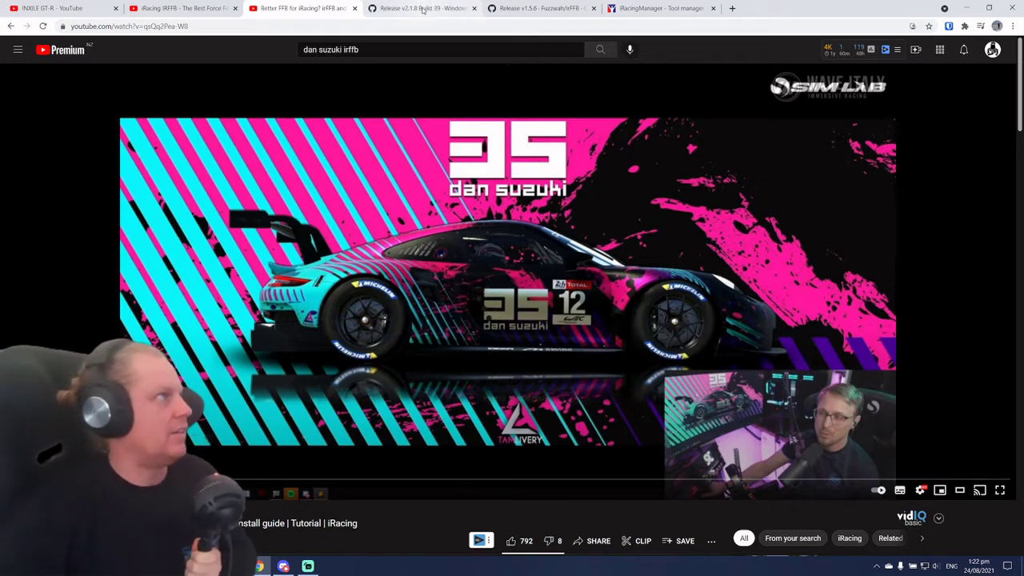
left_click(422, 8)
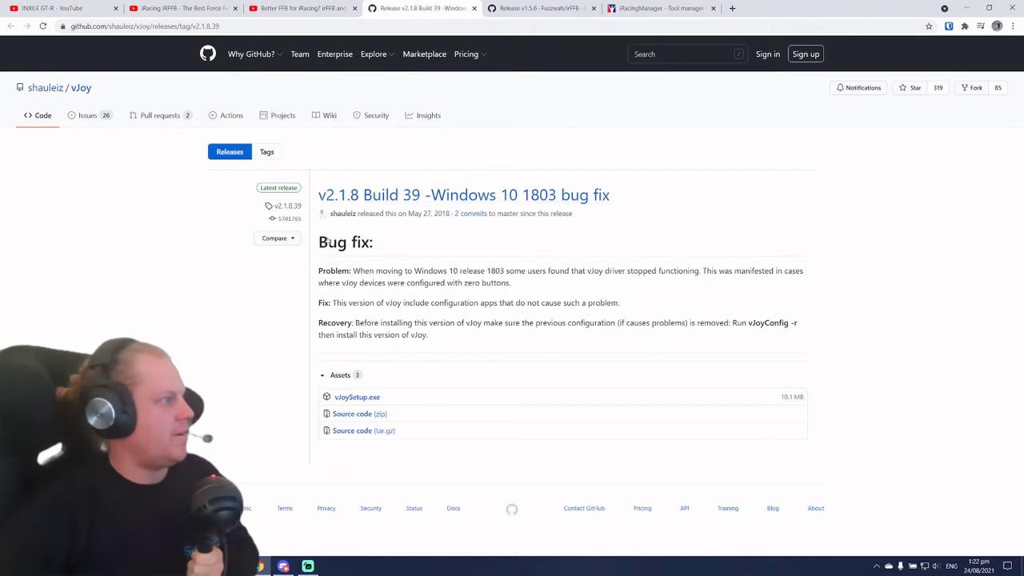
mouse_move(336, 213)
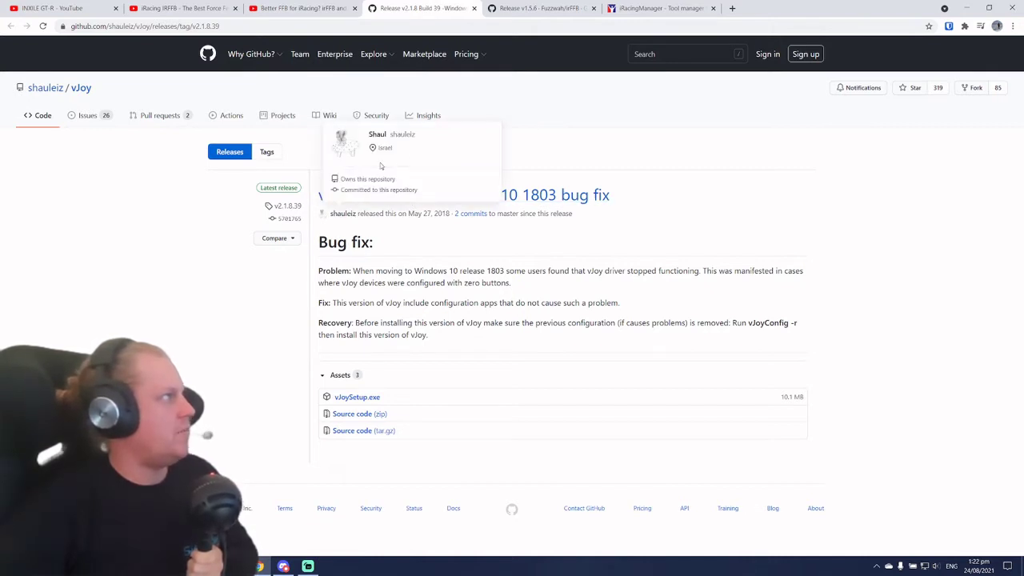
left_click(514, 10)
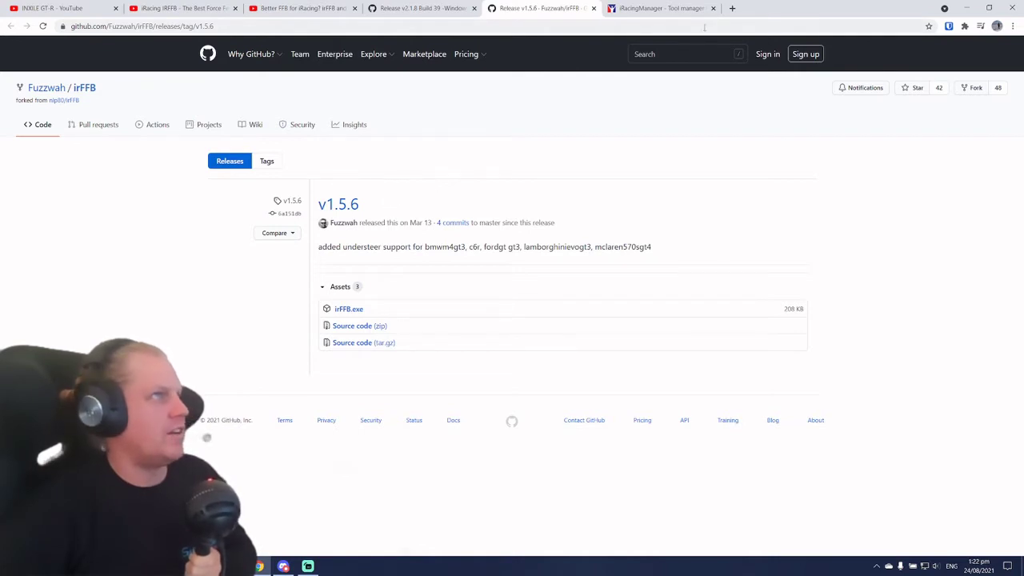
left_click(658, 10)
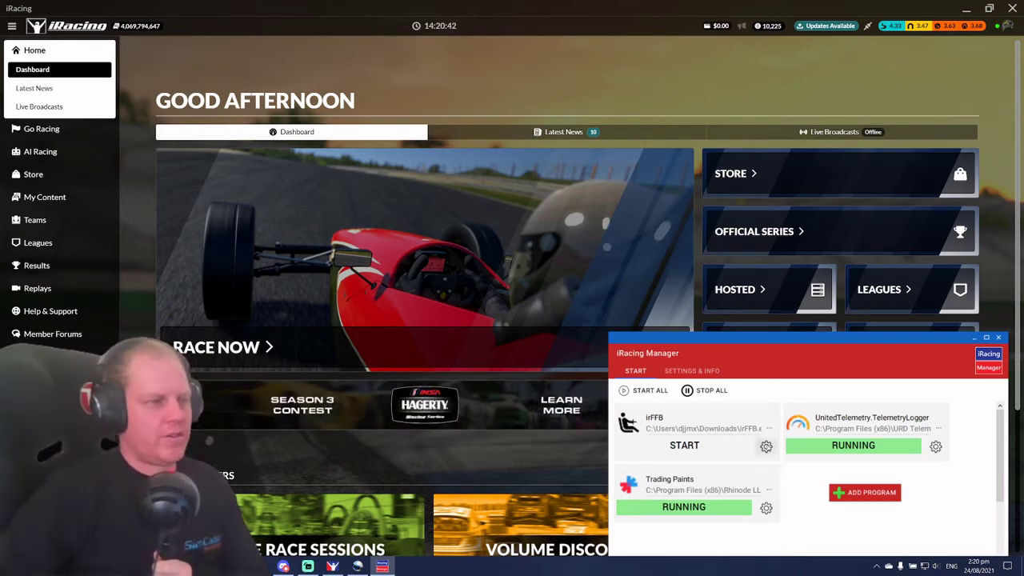
- Inspect the irFFB entry's program settings in iRacing Manager, including its start and stop with iRacing and start delay options
left_click(765, 446)
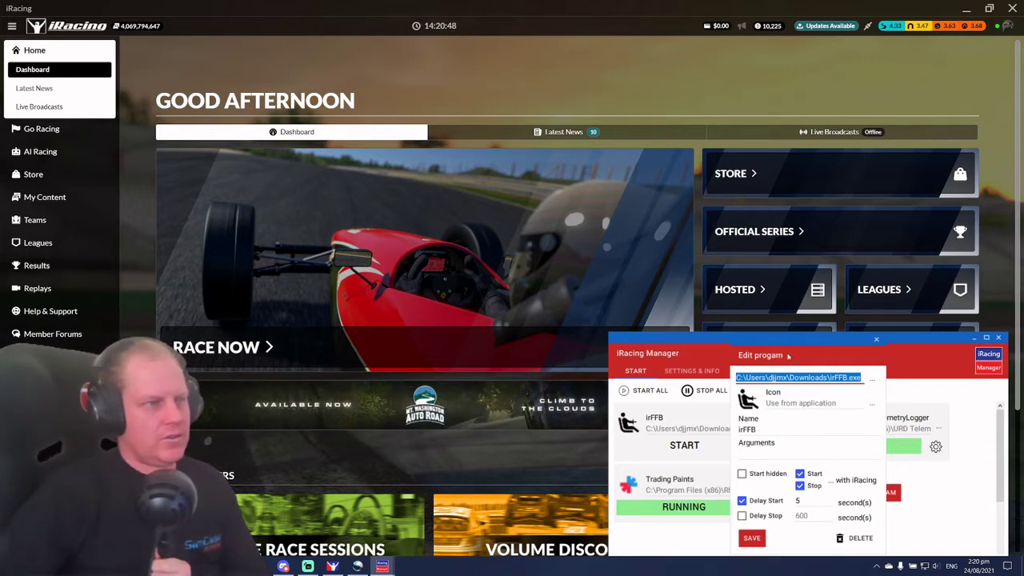
left_click_drag(787, 355, 778, 309)
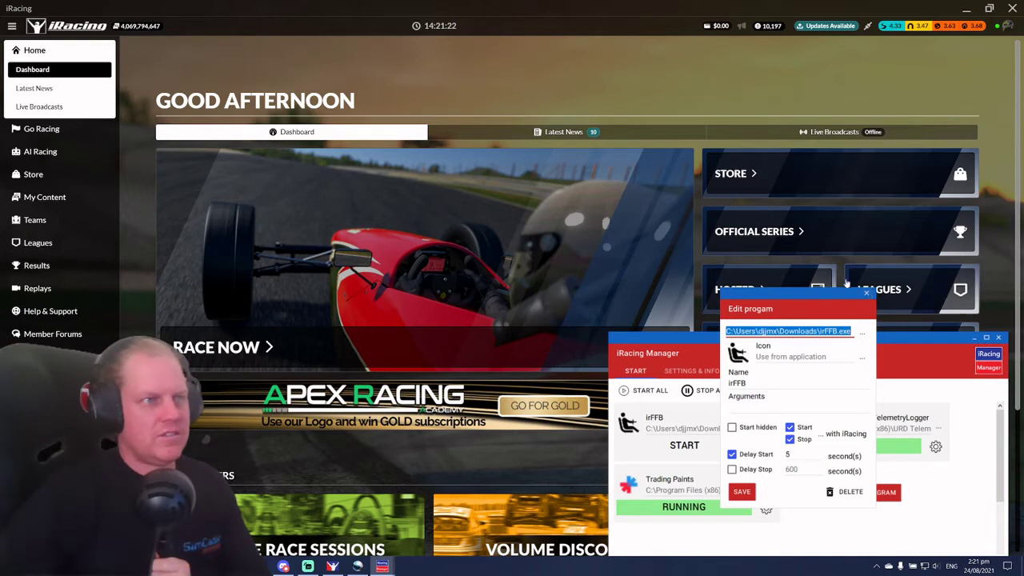
left_click(840, 276)
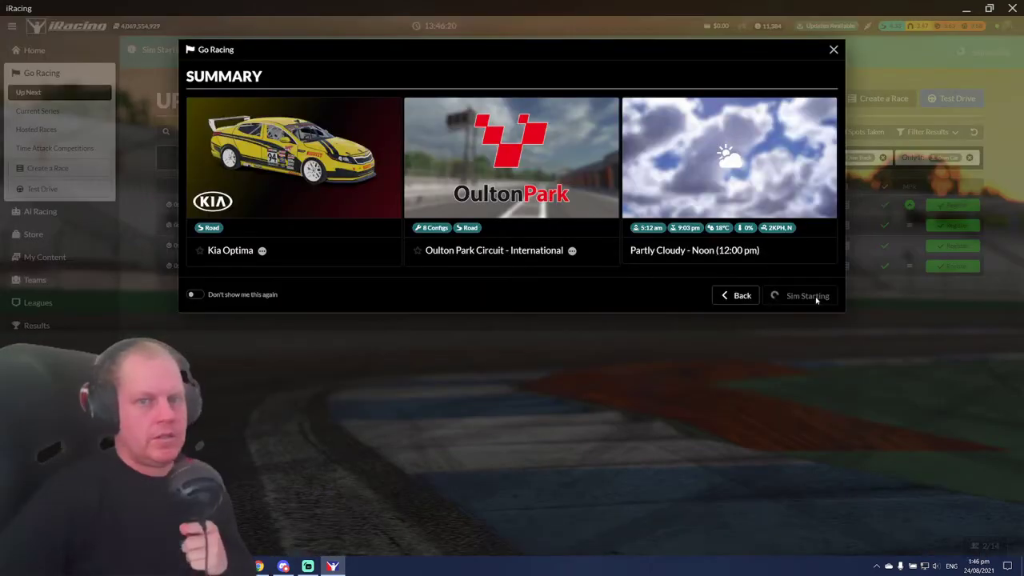
- Launch the Kia Optima test session at Oulton Park International, and show the irFFB window with iRacing Manager minimised
left_click(815, 296)
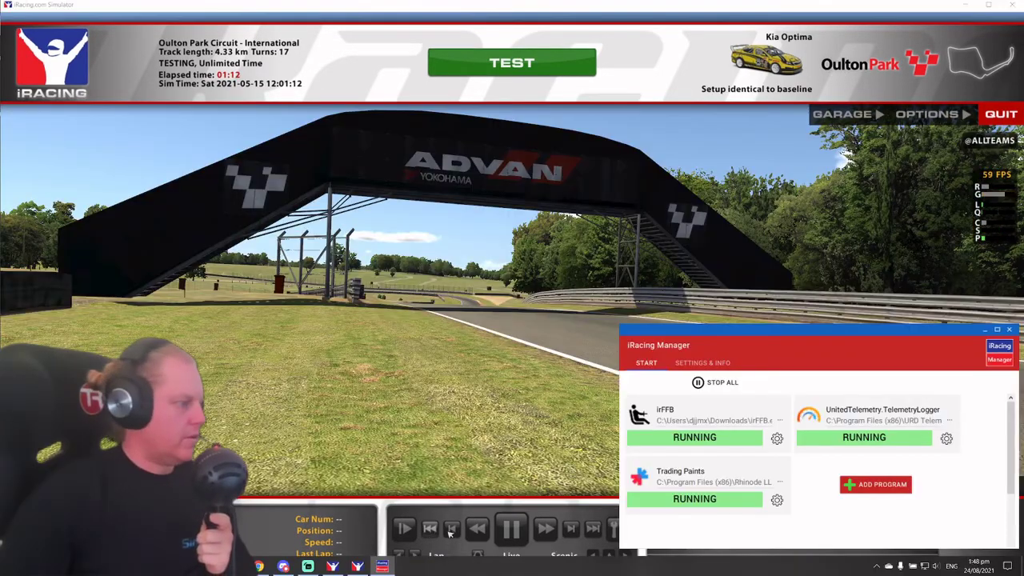
left_click(877, 566)
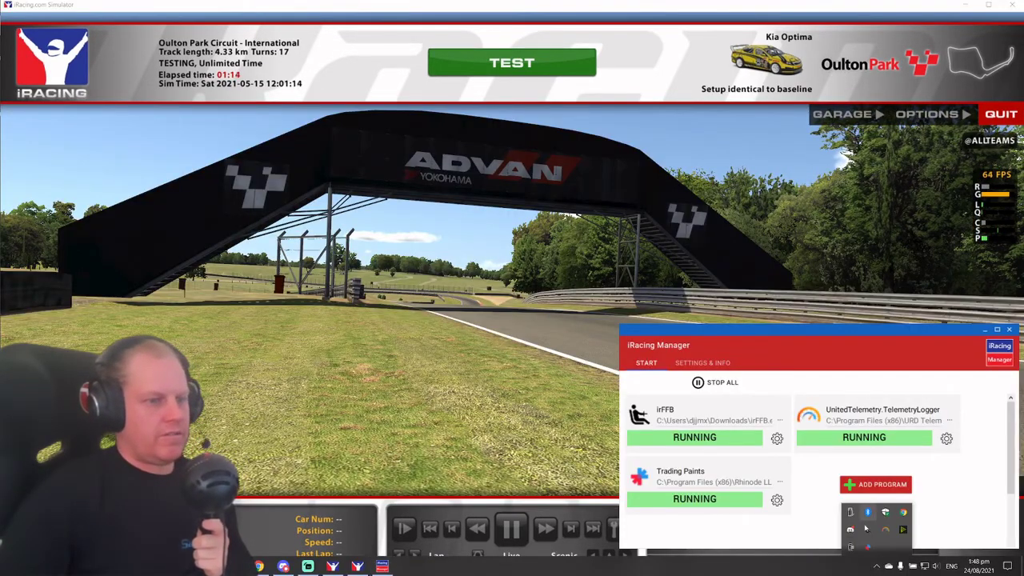
left_click(861, 530)
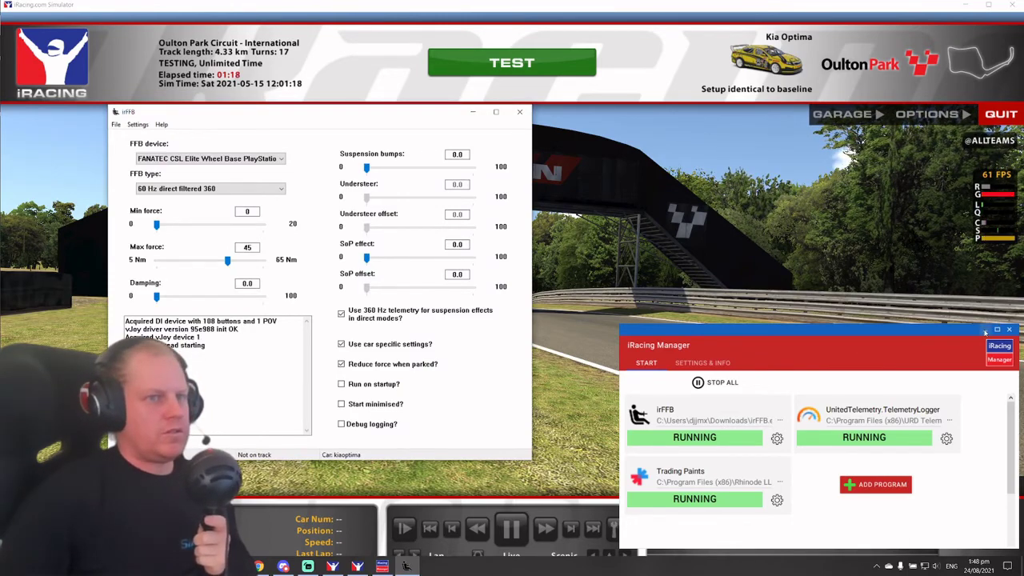
left_click(985, 330)
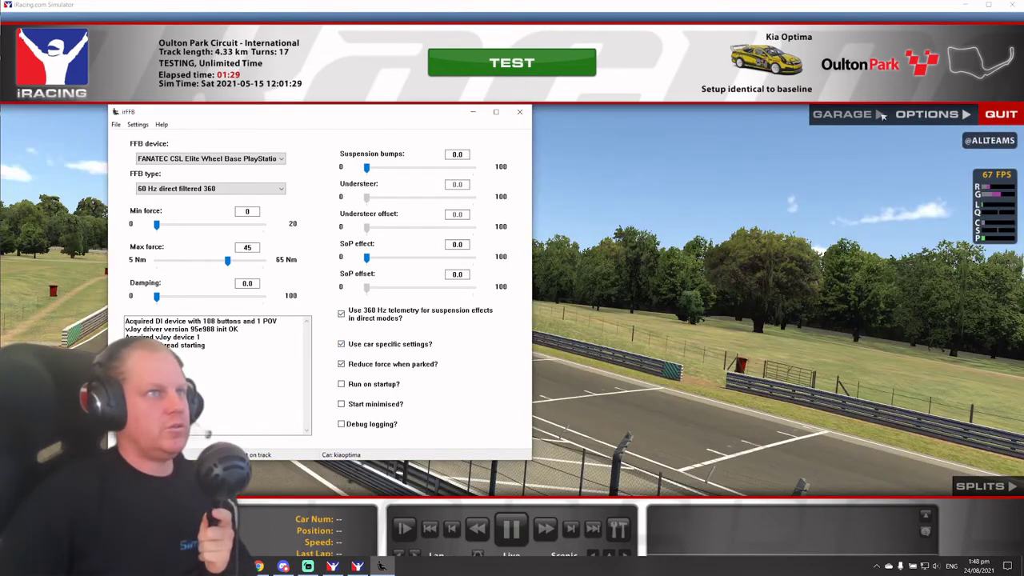
- Open the simulator's driving options and put the irFFB window out of the way
left_click(916, 115)
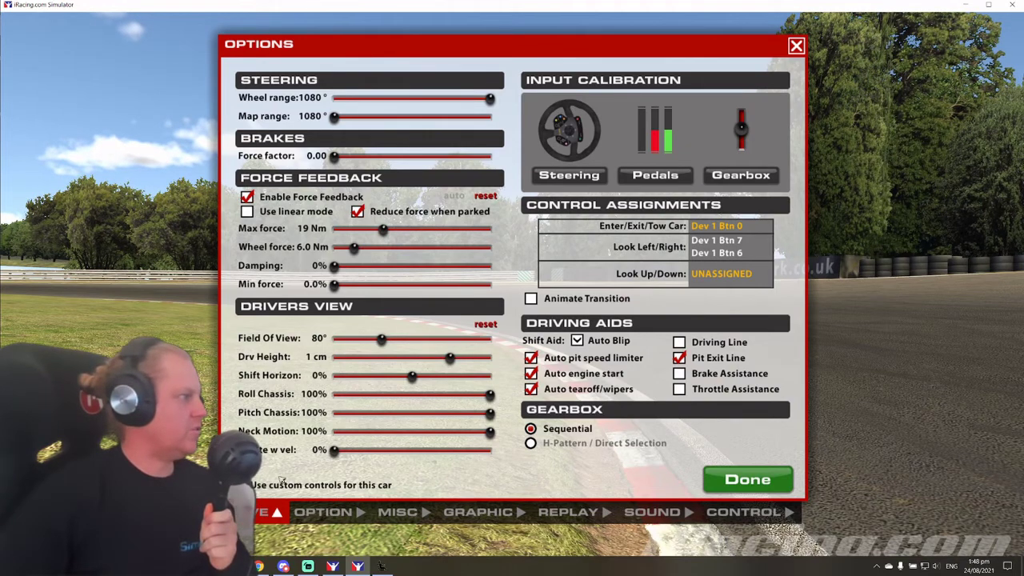
left_click(340, 518)
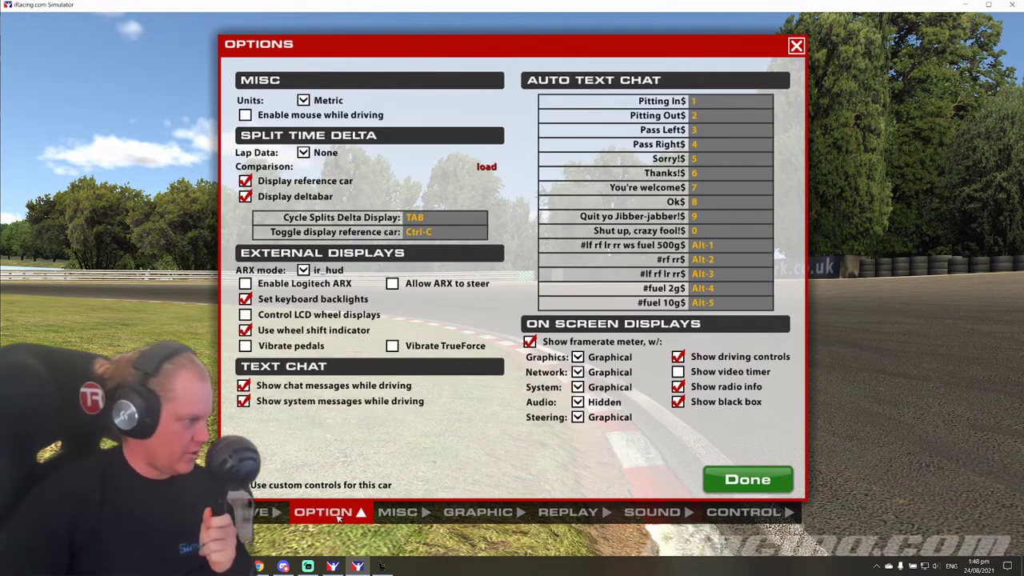
left_click(261, 512)
left_click(382, 567)
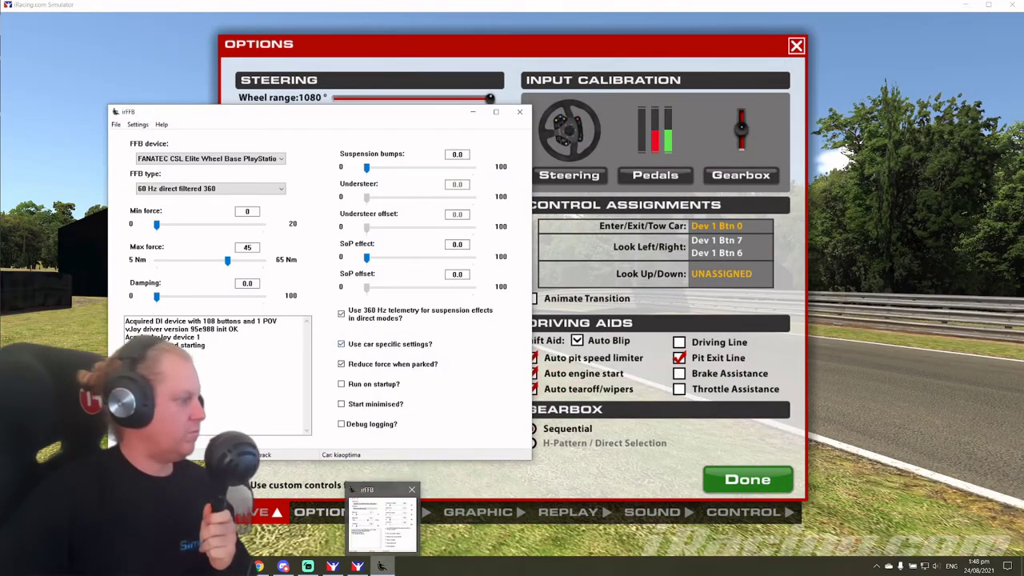
left_click(384, 567)
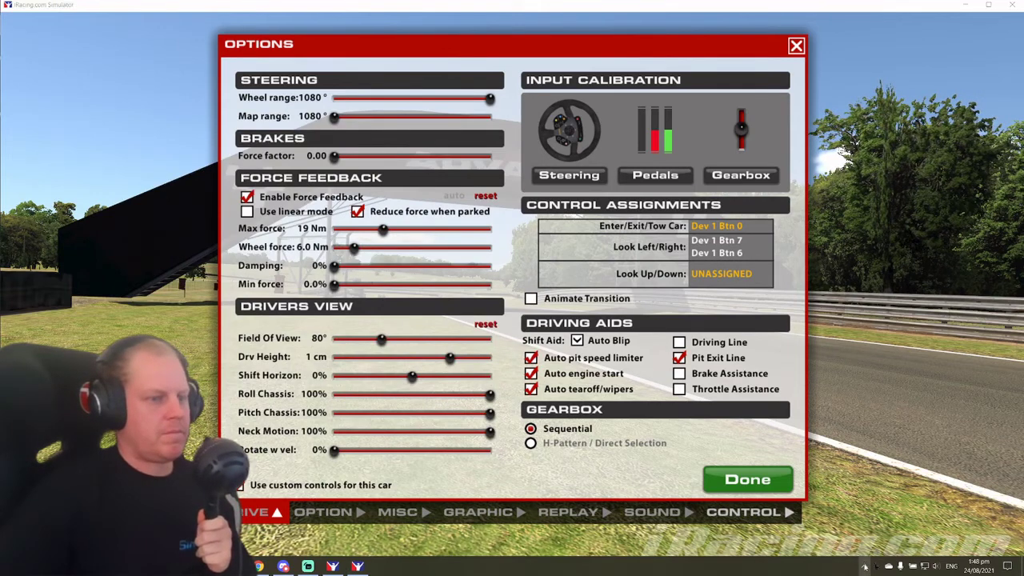
- Stop and restart irFFB from iRacing Manager, and minimise both windows to return to the simulator's options
left_click(864, 567)
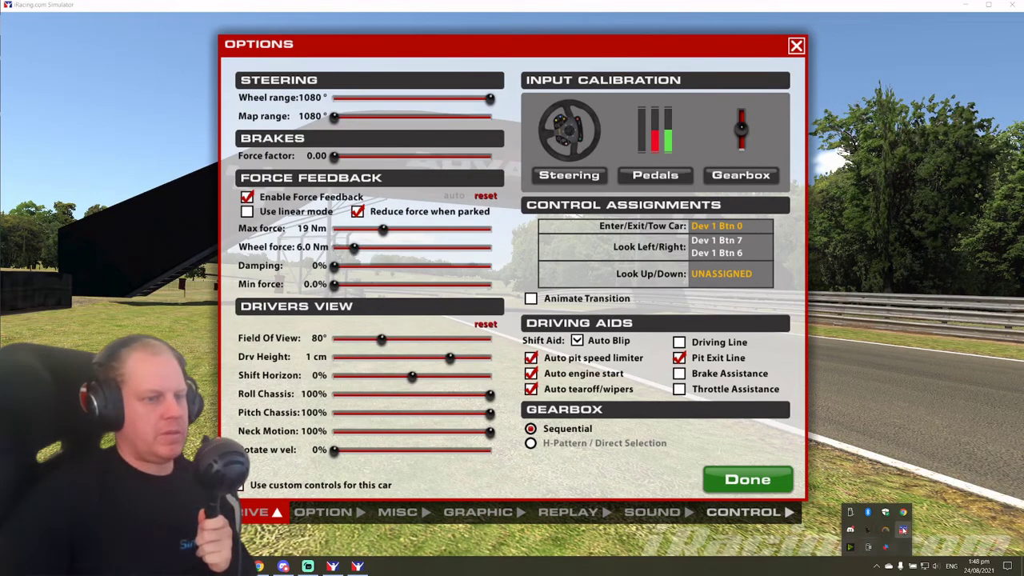
left_click(902, 529)
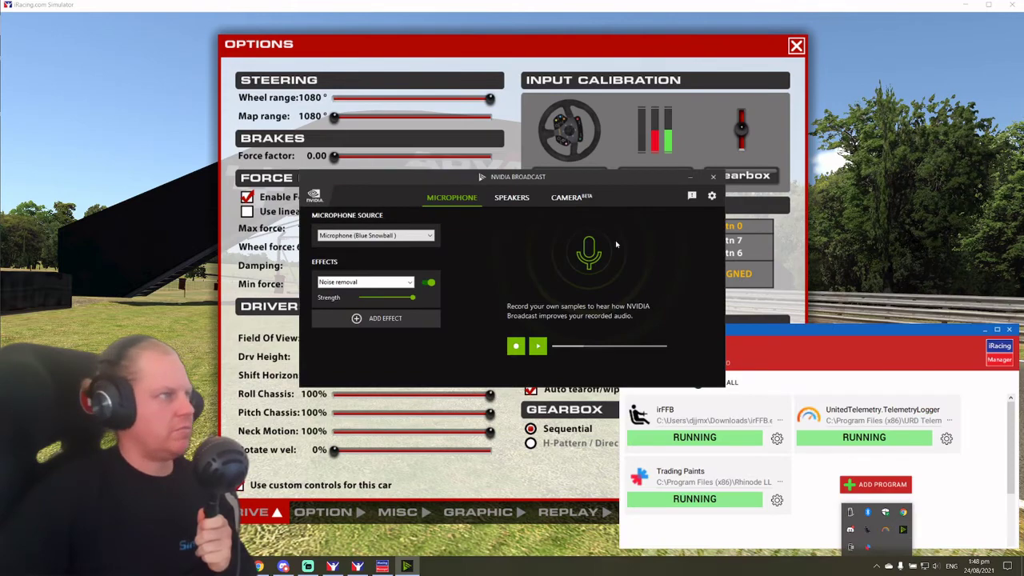
left_click(713, 176)
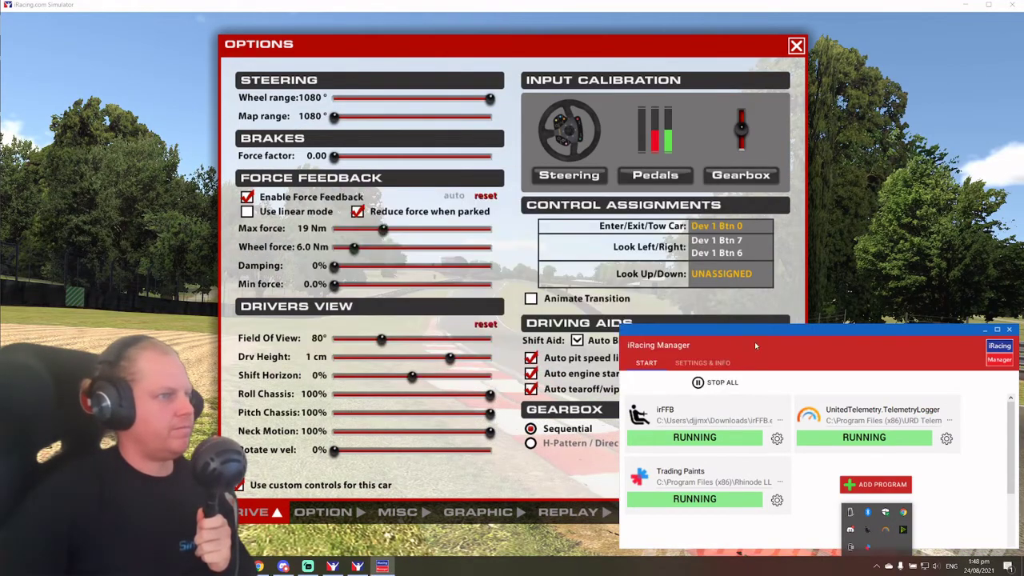
left_click(714, 440)
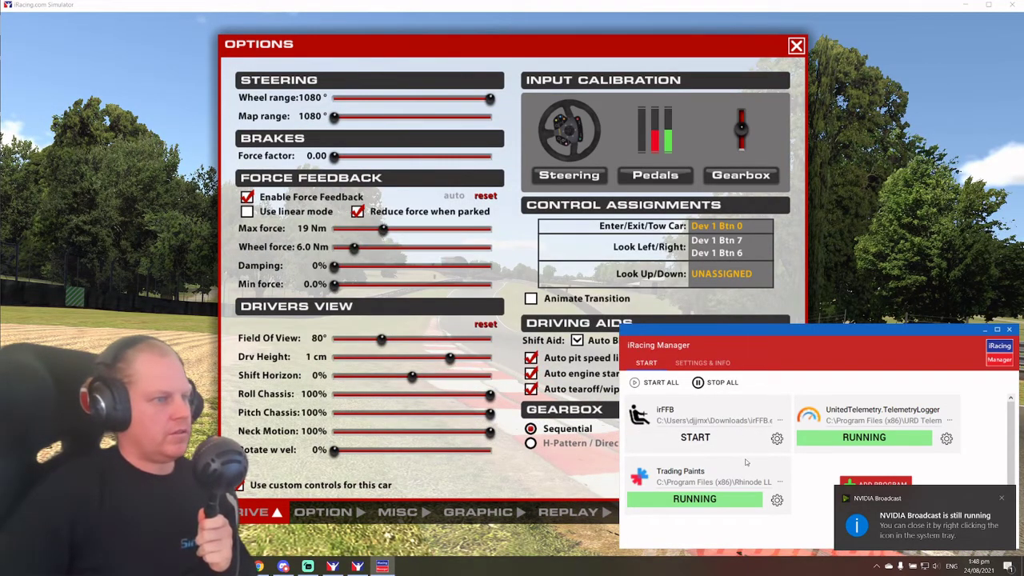
left_click(718, 440)
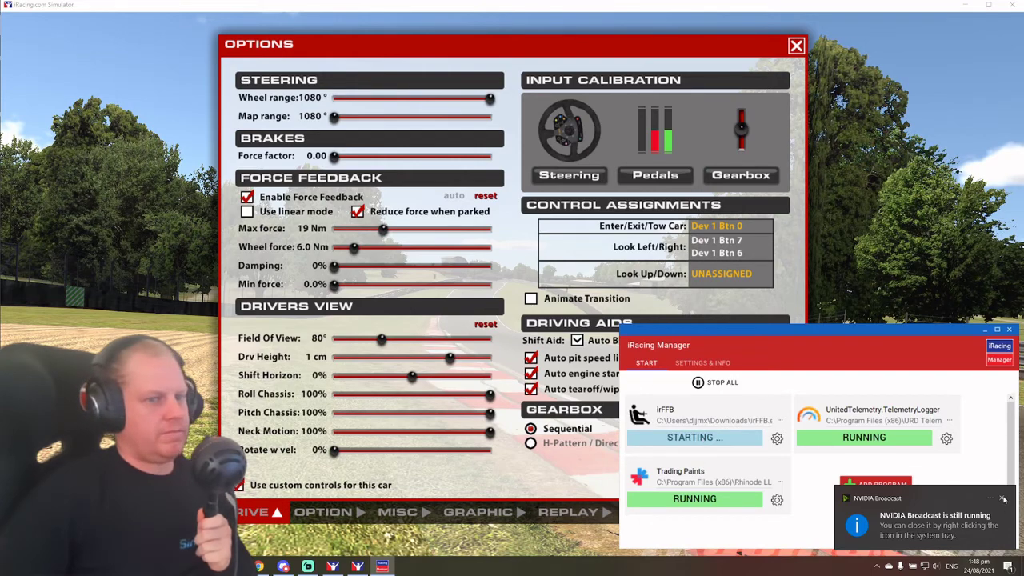
left_click(1002, 498)
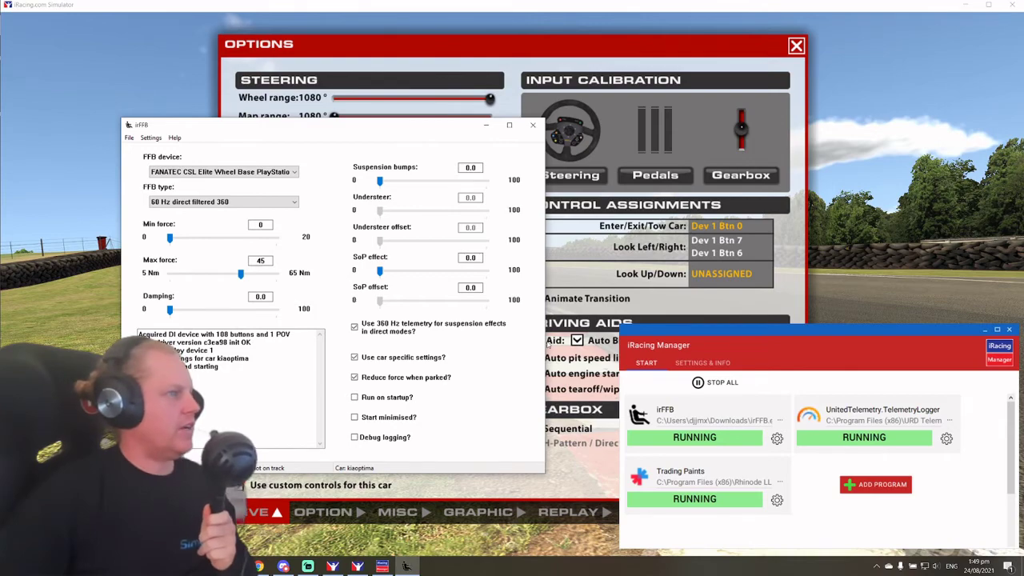
left_click(985, 329)
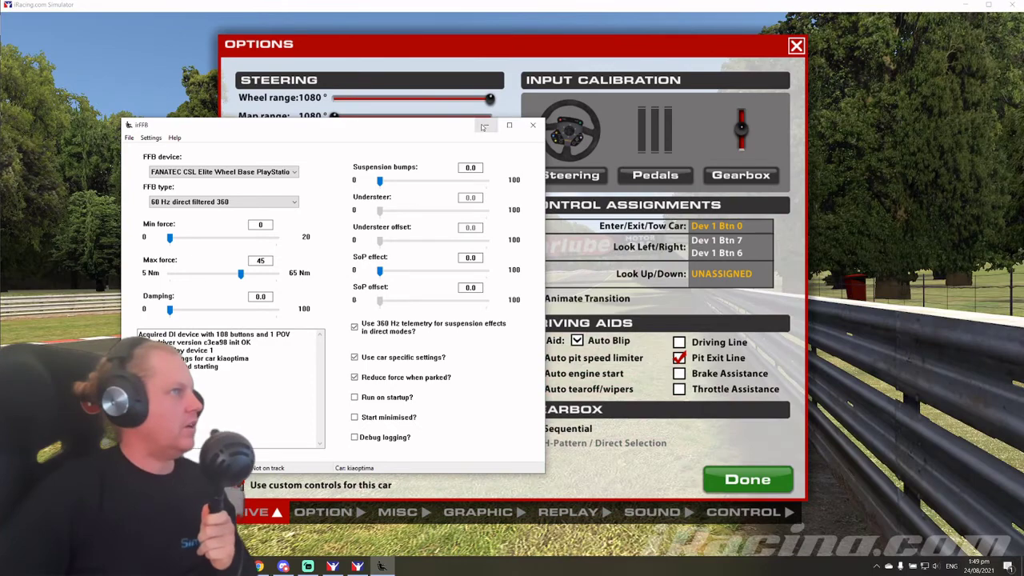
left_click(483, 127)
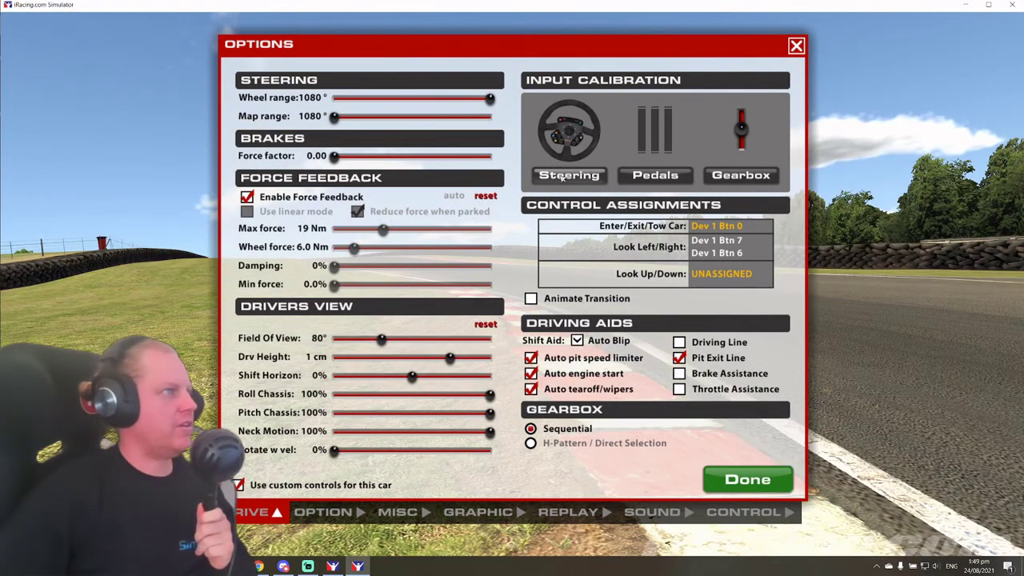
- Calibrate the steering wheel in the simulator, set the wheel range to 1080°, and accept the options
left_click(563, 178)
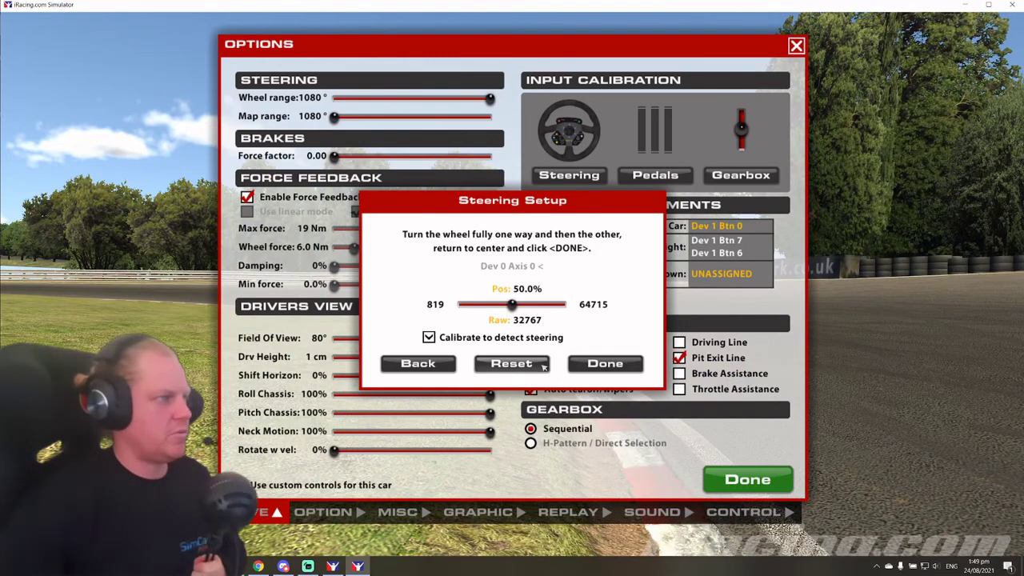
left_click(621, 365)
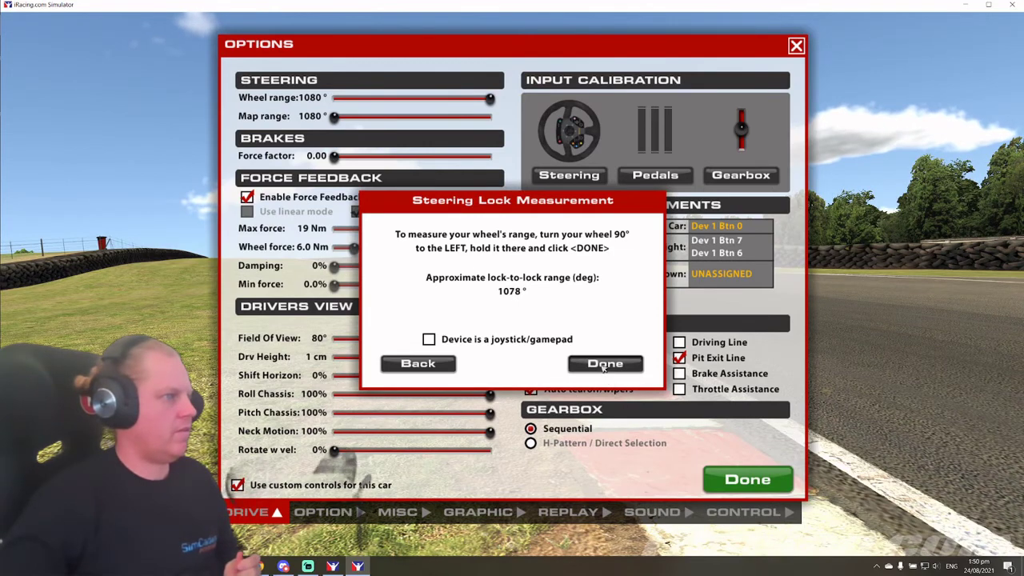
left_click(604, 365)
left_click(605, 364)
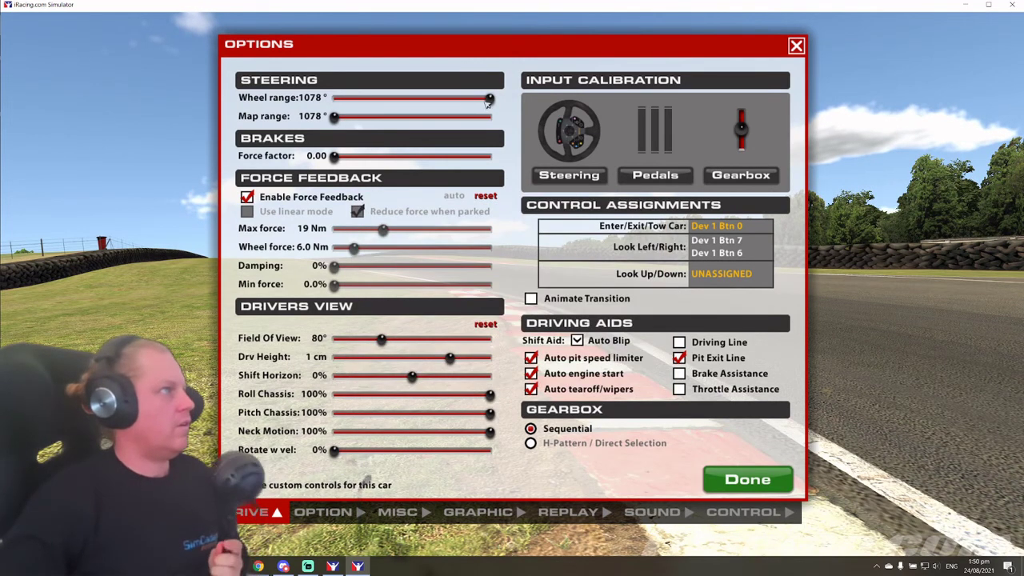
left_click_drag(490, 98, 498, 98)
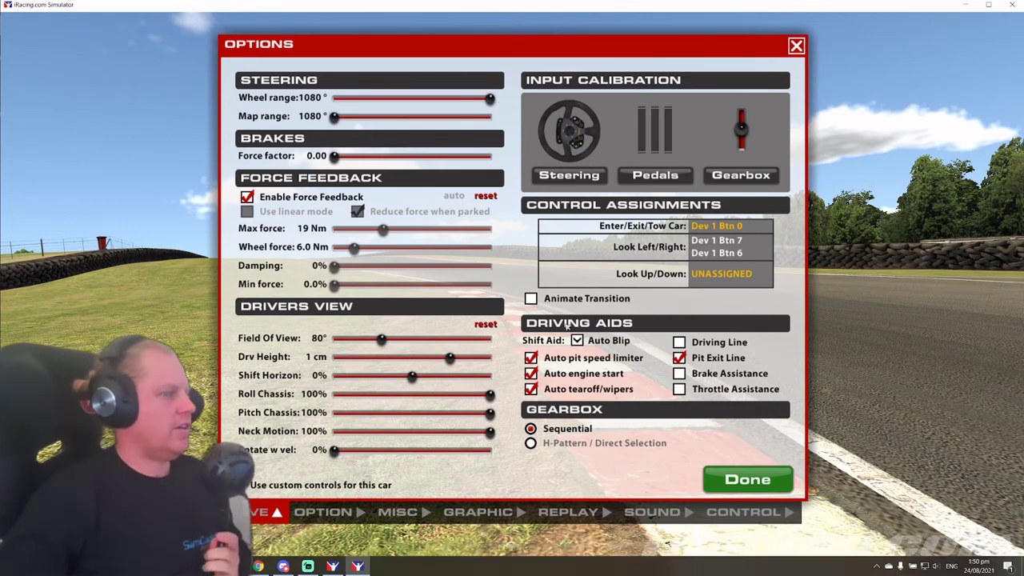
left_click(740, 482)
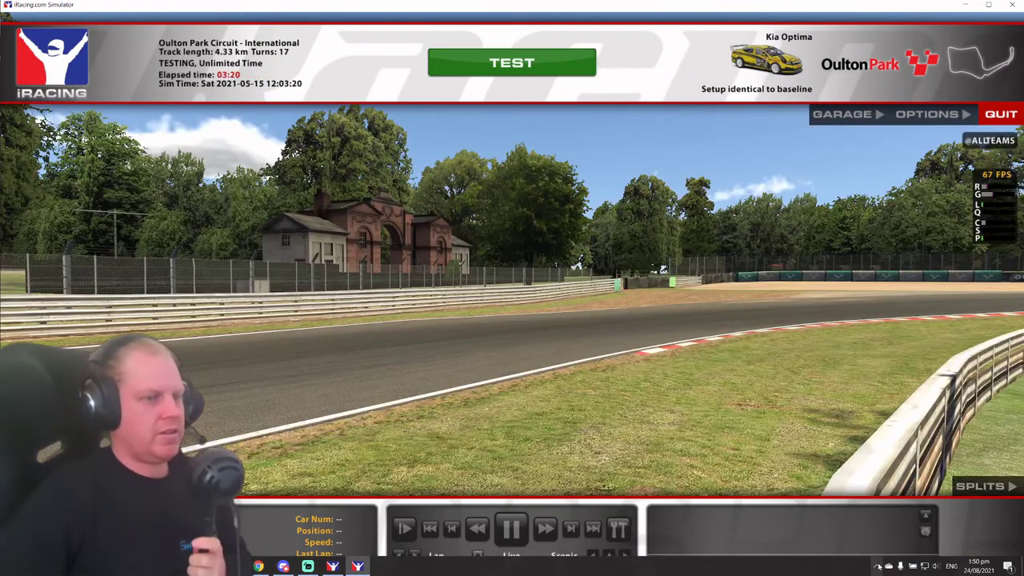
- Reopen irFFB and set Suspension bumps to 25, SoP effect to 25 and Max force to 40 Nm
left_click(877, 565)
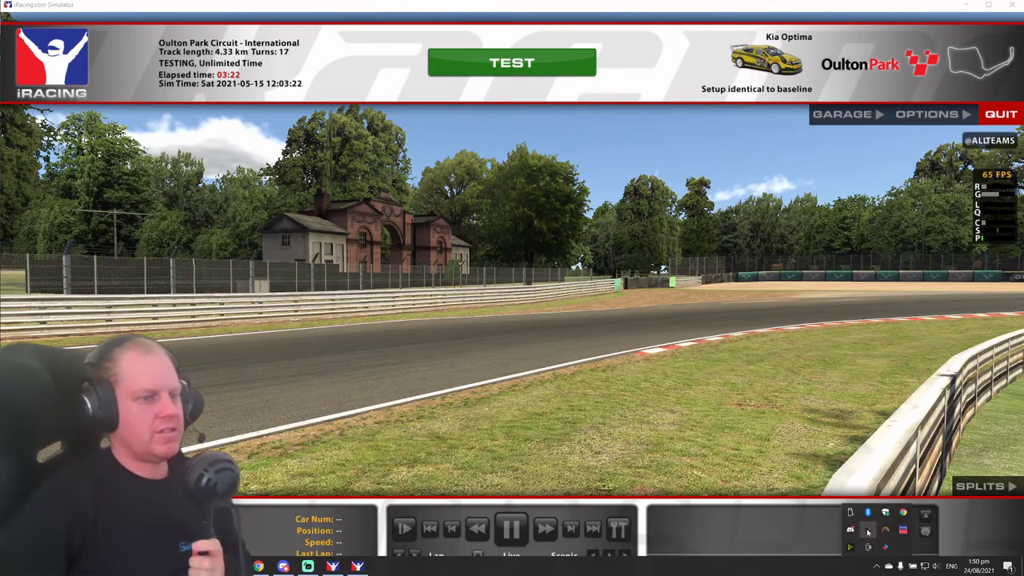
left_click(868, 531)
left_click_drag(256, 129, 361, 126)
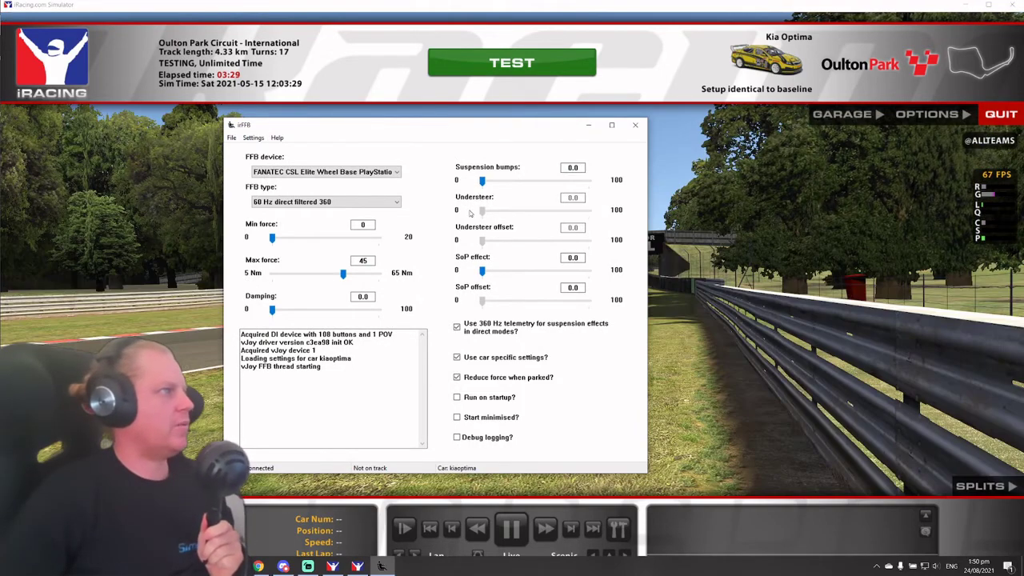
left_click_drag(481, 180, 509, 183)
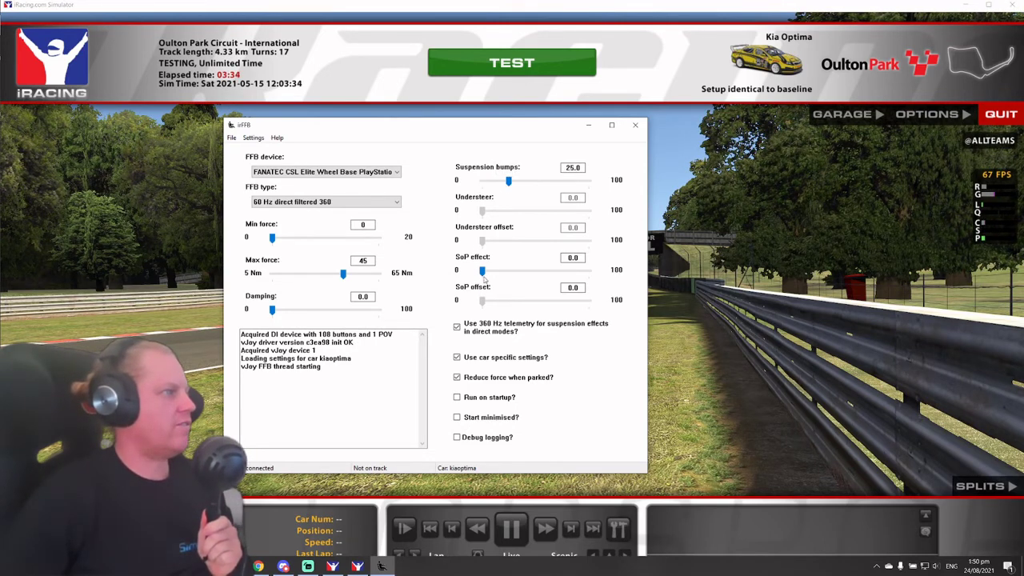
left_click_drag(483, 270, 510, 273)
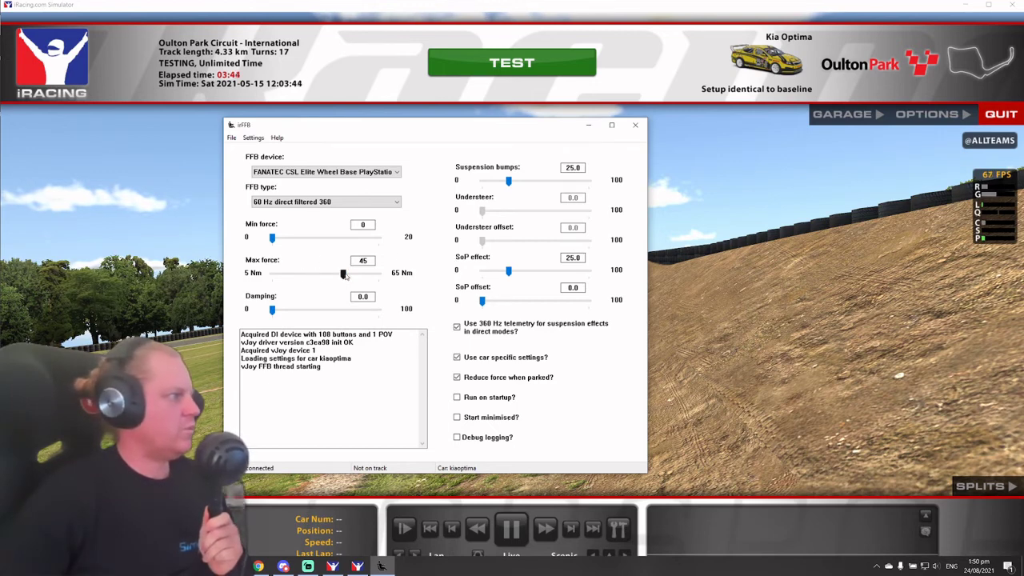
mouse_move(344, 274)
left_mouse_down()
mouse_move(311, 277)
mouse_move(335, 274)
left_mouse_up()
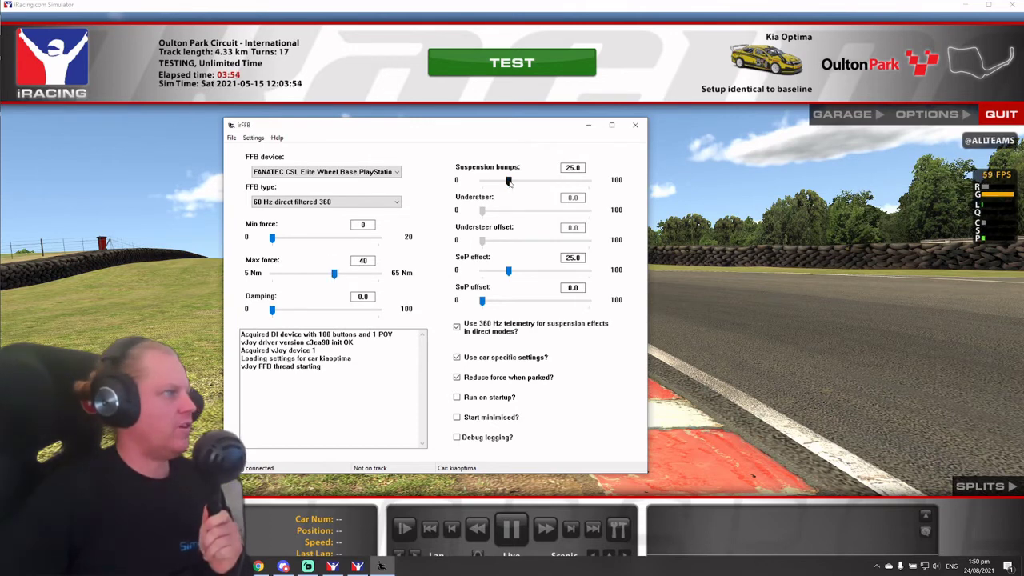
- Reduce Suspension bumps in stages to 20, 10 and 4, and SoP effect to 10 and 5
left_click_drag(508, 181, 504, 187)
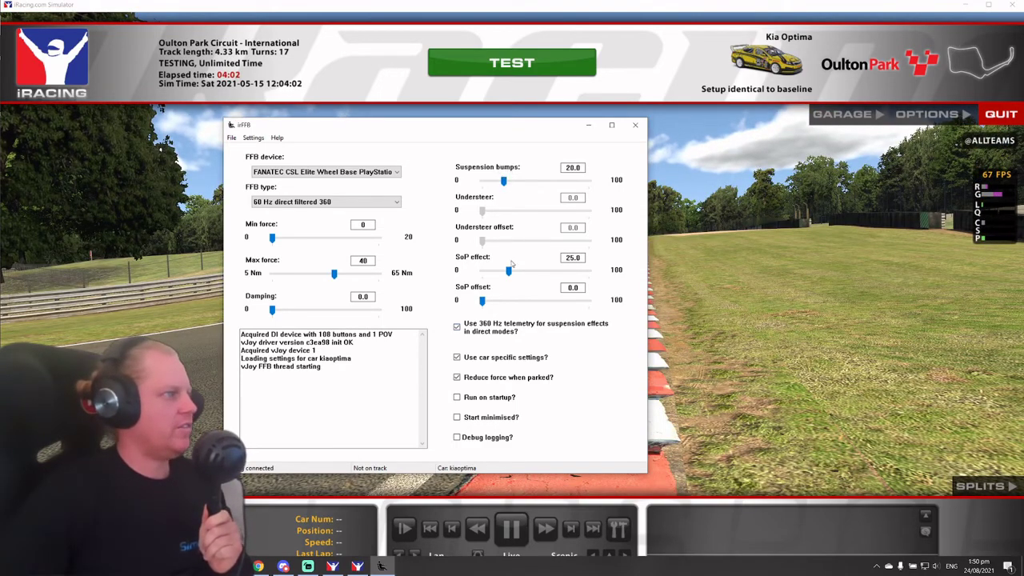
left_click_drag(509, 271, 493, 275)
left_click_drag(503, 184, 492, 183)
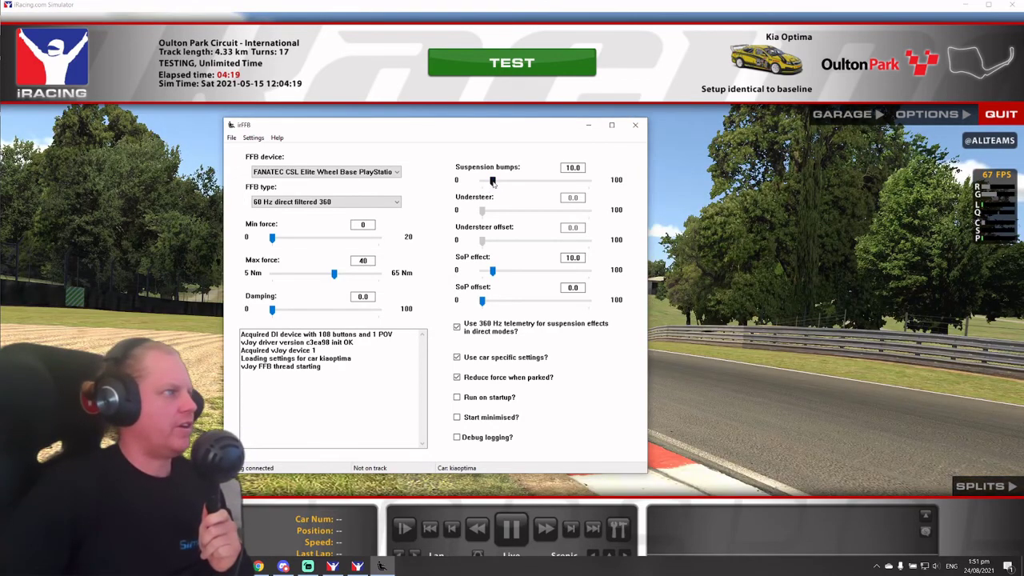
left_click_drag(492, 182, 486, 182)
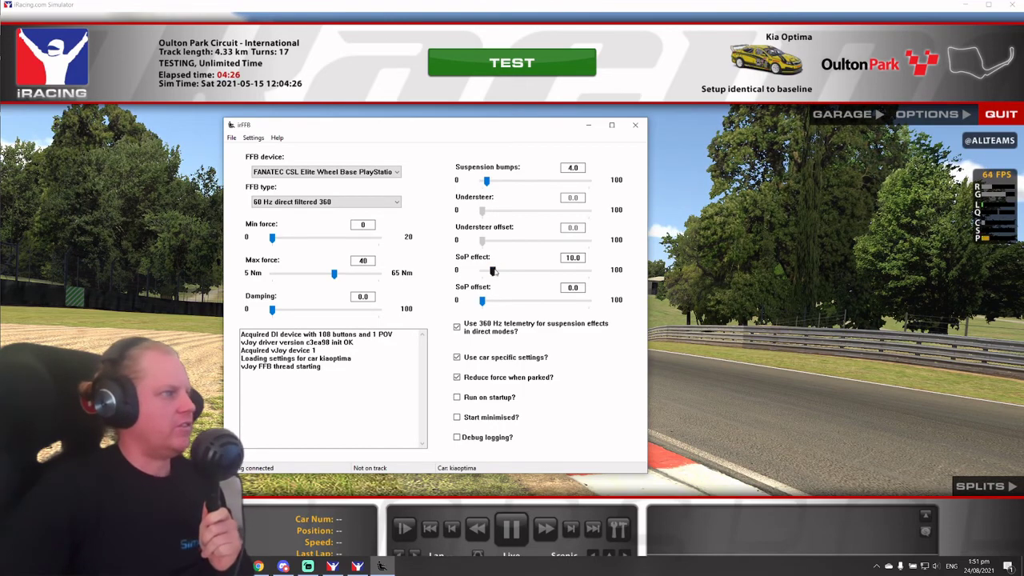
left_click_drag(494, 271, 489, 273)
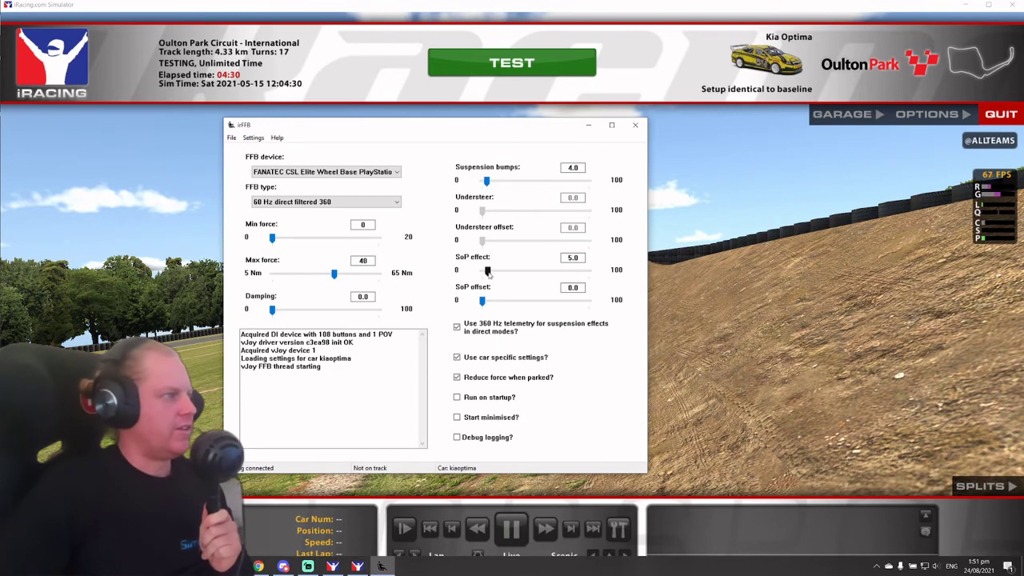